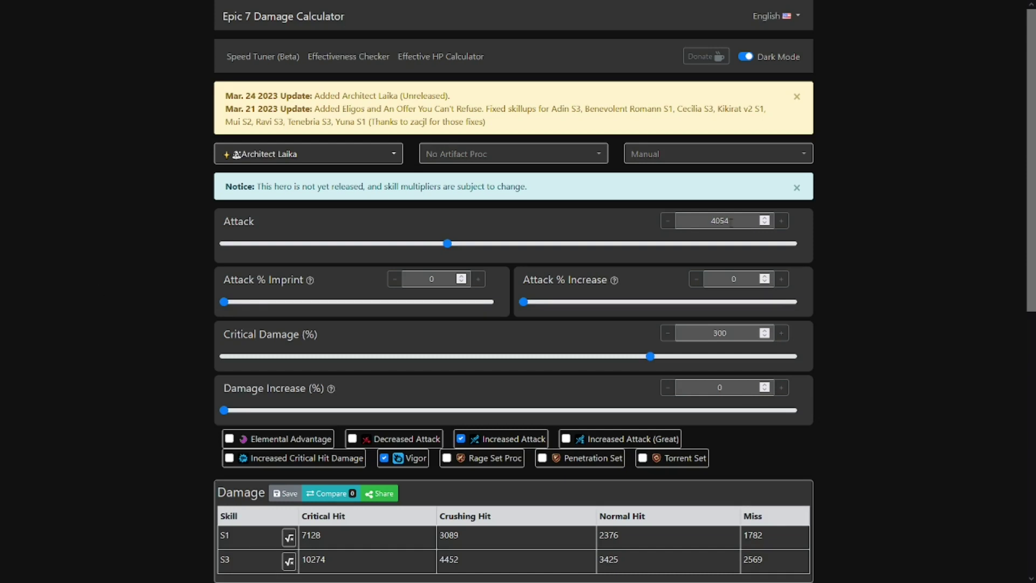
- Set the hero's Attack to 3500 and Critical Damage to 250%
left_click_drag(731, 221, 654, 217)
type("3500")
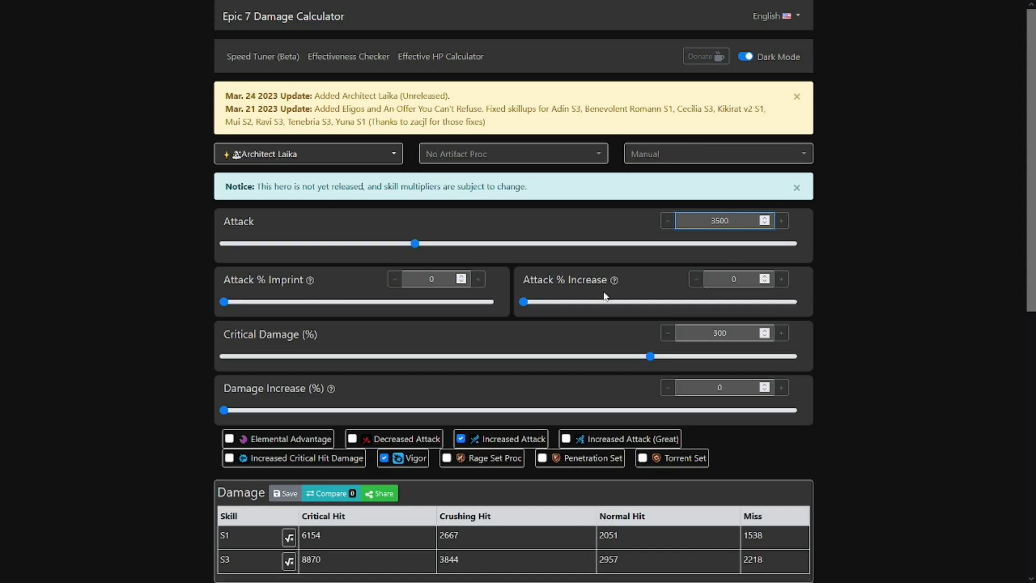
double_click(728, 335)
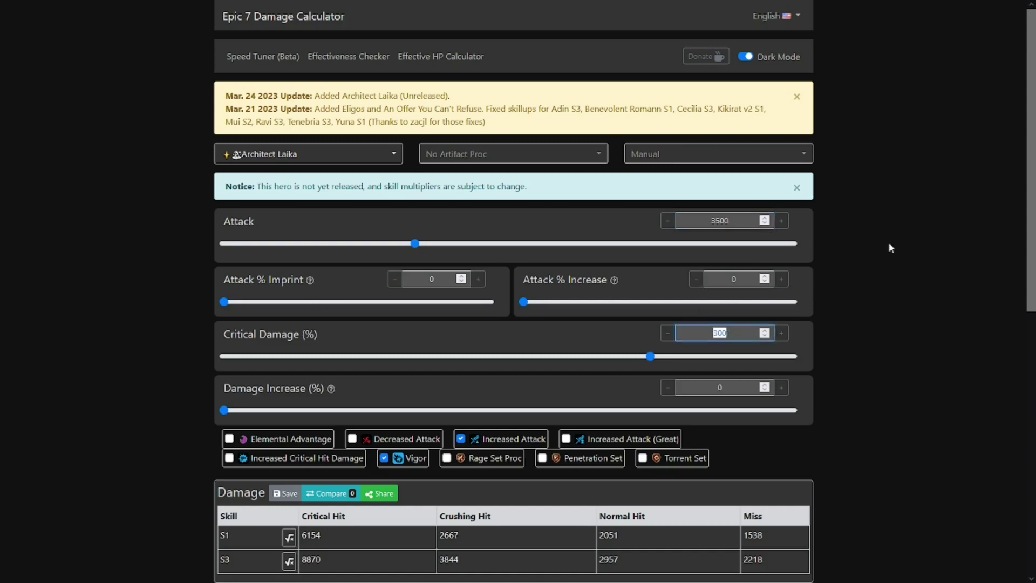
type("250")
left_click(885, 246)
scroll(893, 259, "down", 2)
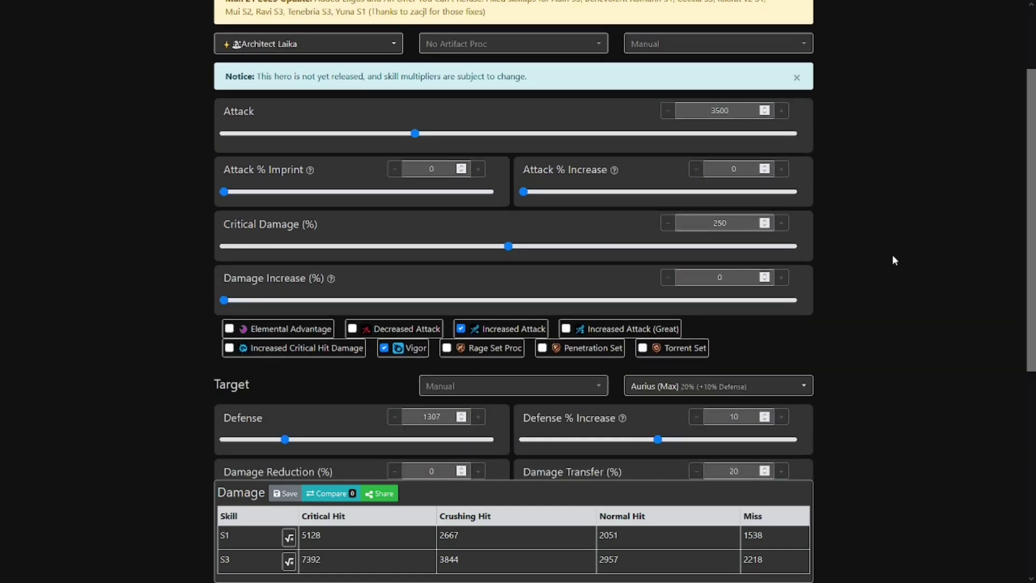
- Turn off the attacker's Vigor buff and set the Caster's Speed to 300
left_click(415, 348)
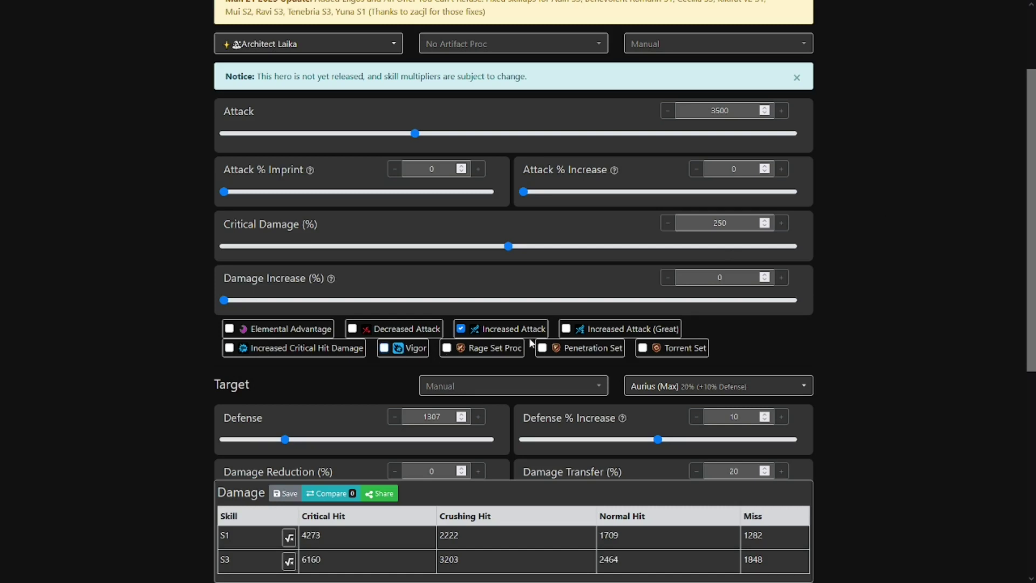
scroll(498, 332, "down", 2)
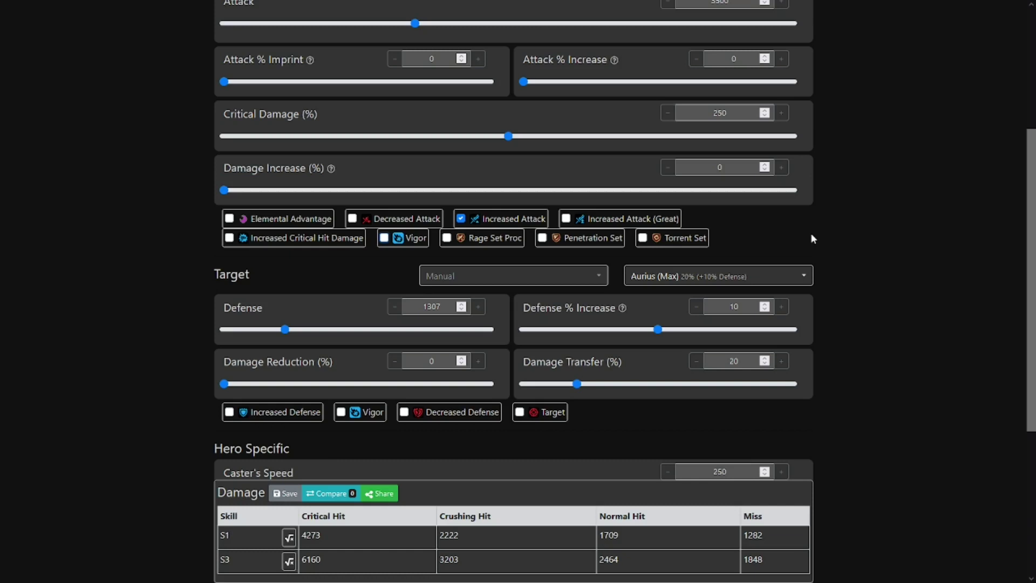
scroll(811, 236, "down", 1)
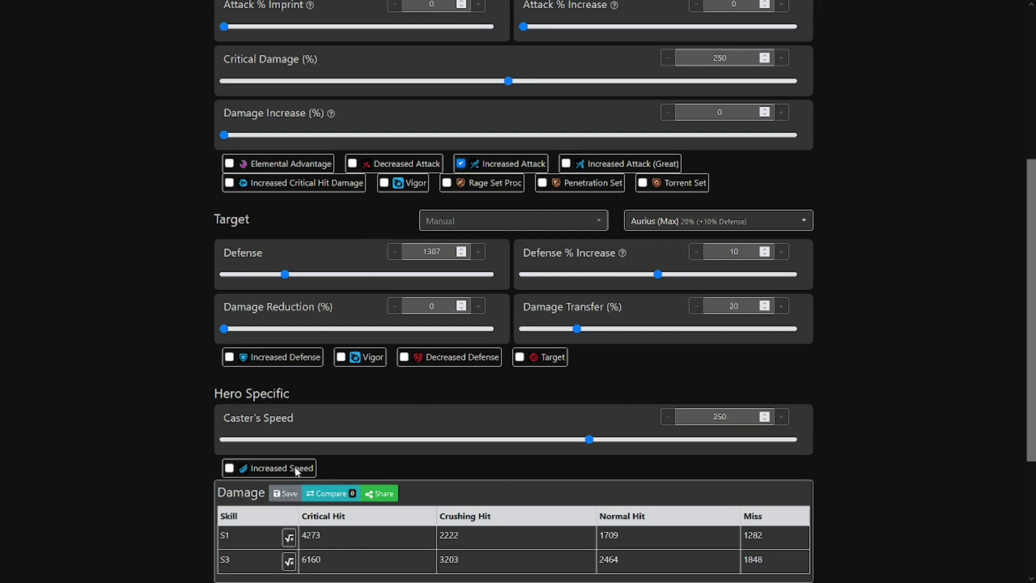
left_click(349, 492)
double_click(720, 417)
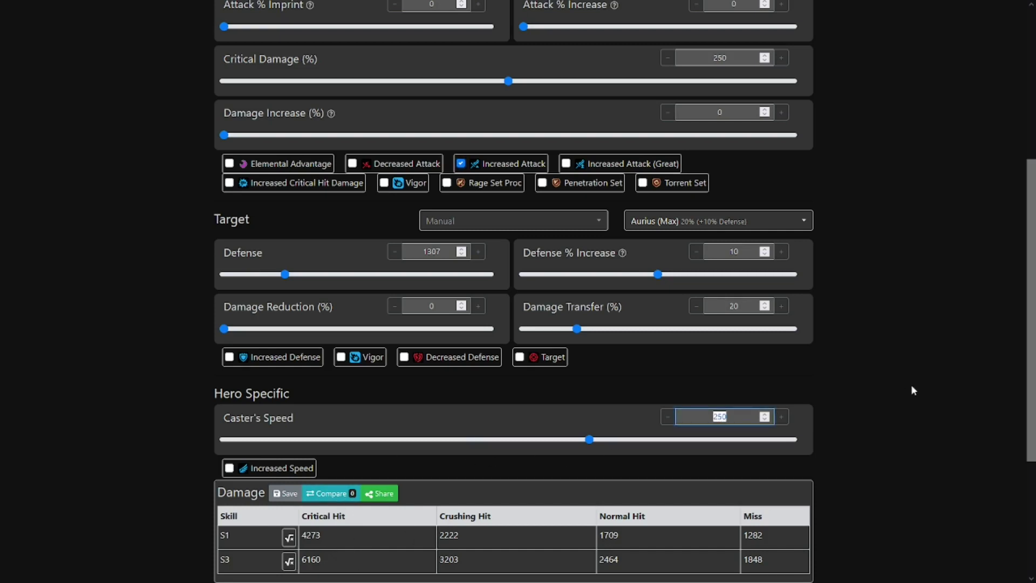
type("300")
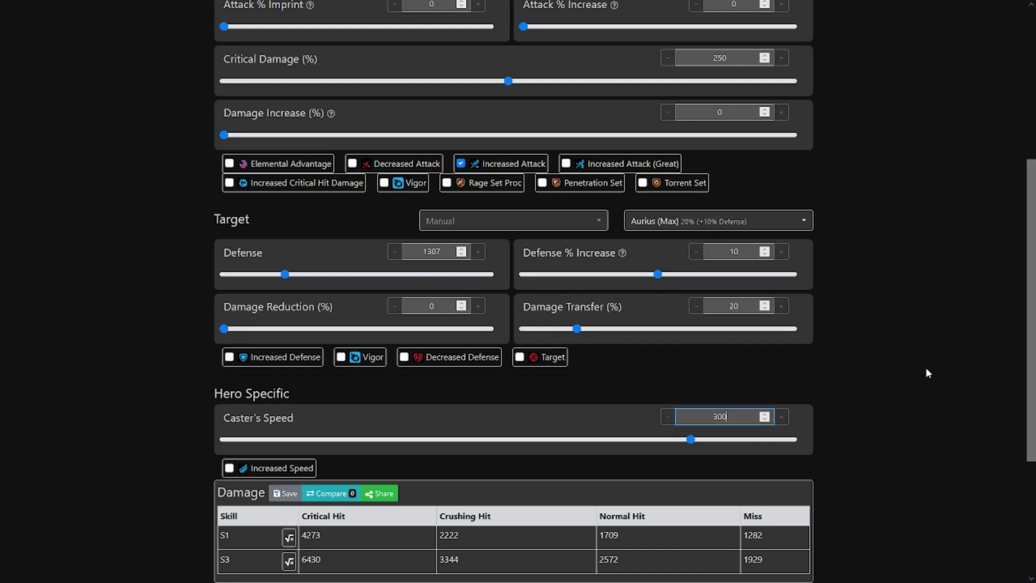
- Check the S3 critical damage without and with the Target debuff on the enemy, leaving the debuff off
scroll(925, 367, "up", 4)
scroll(772, 178, "down", 2)
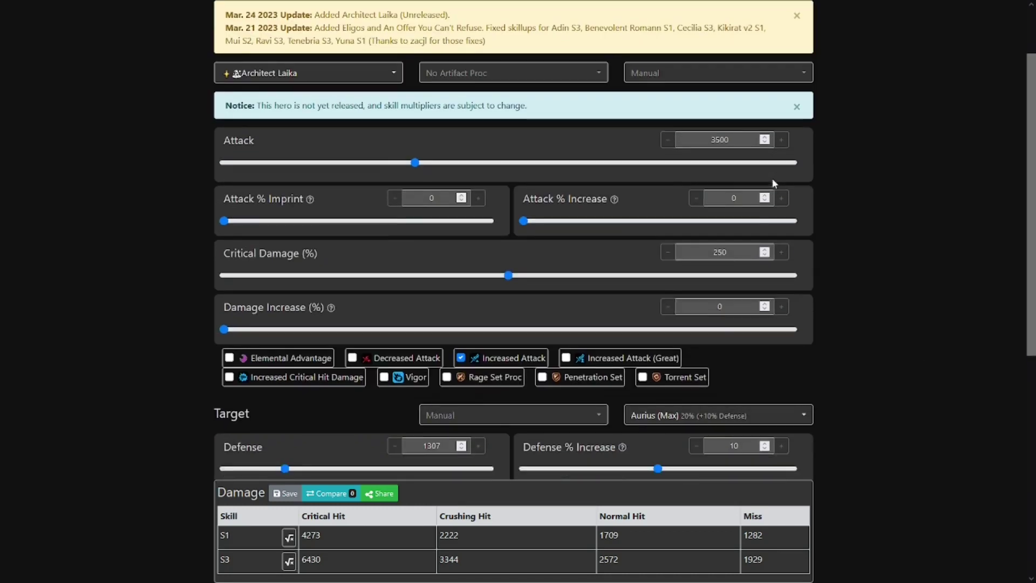
scroll(809, 241, "down", 2)
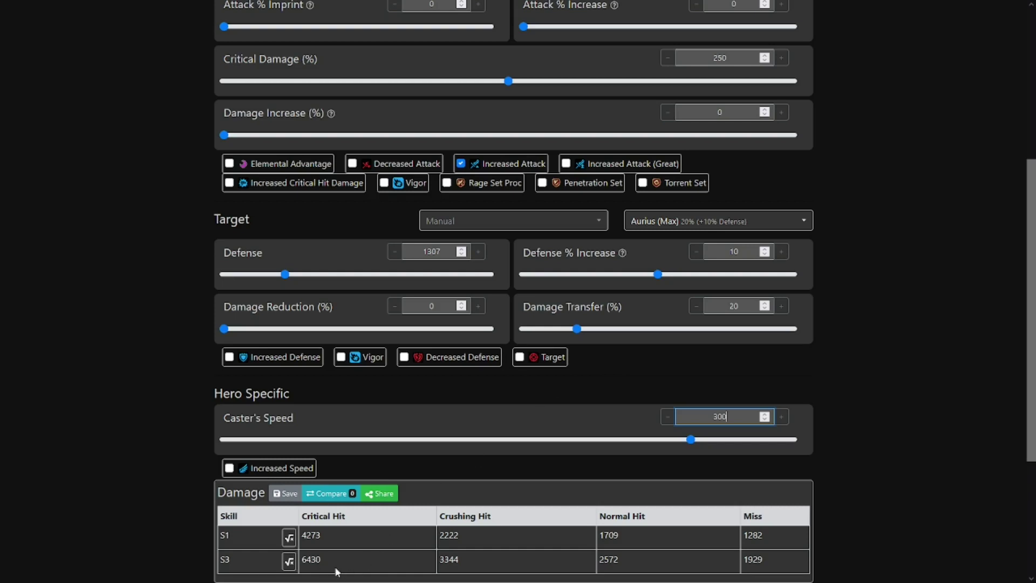
left_click_drag(323, 562, 301, 562)
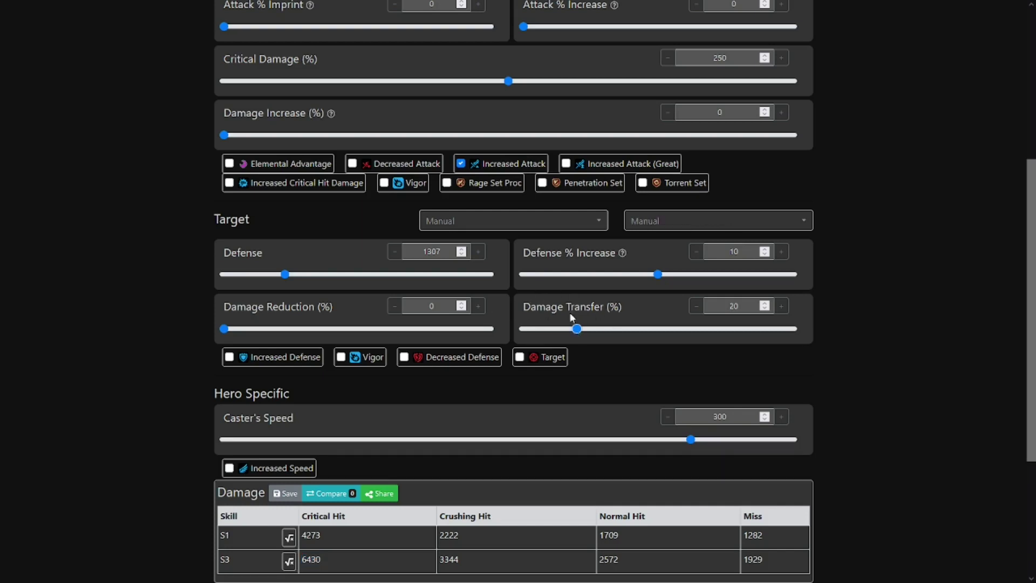
mouse_move(577, 328)
left_mouse_down()
mouse_move(521, 331)
mouse_move(700, 333)
mouse_move(580, 335)
left_mouse_up()
left_click(520, 356)
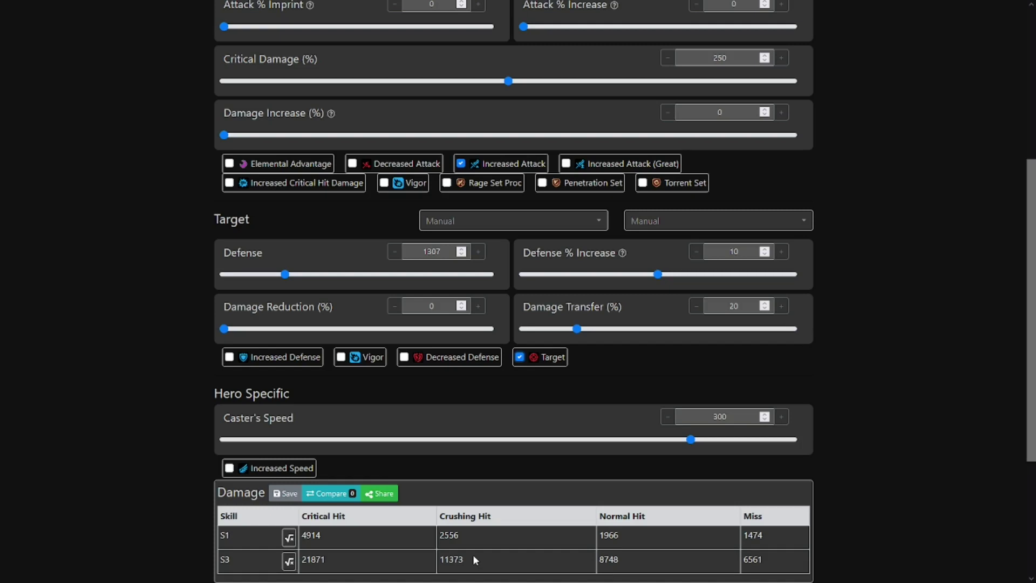
left_click(533, 359)
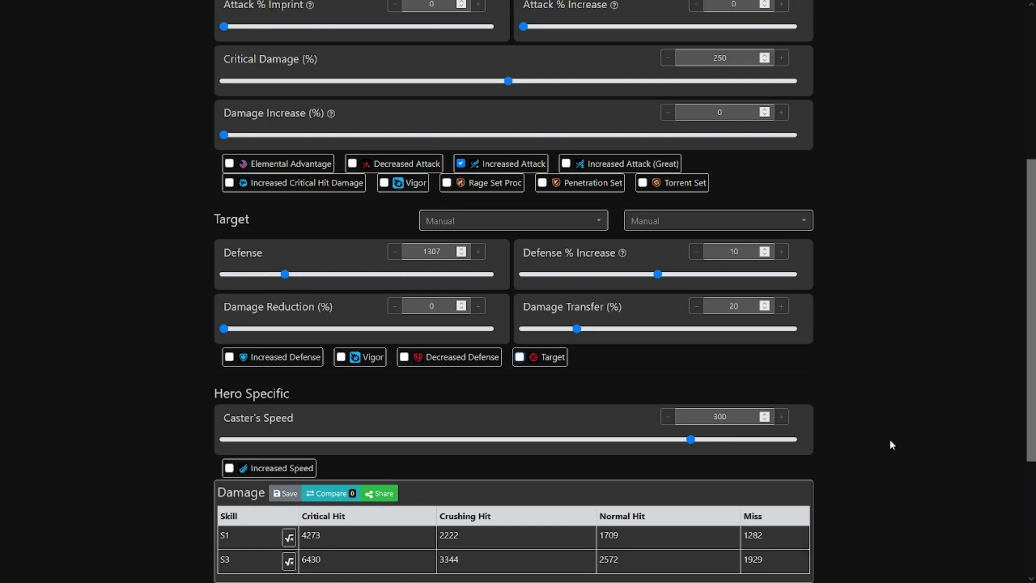
- Set the hero's Attack to 4000 and Critical Damage to 300%
scroll(864, 408, "up", 4)
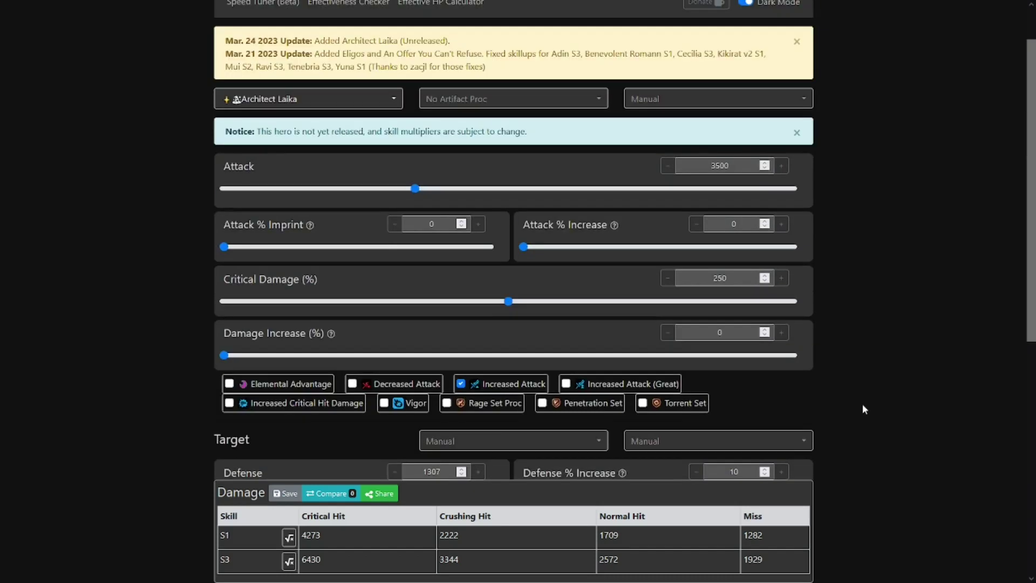
left_click_drag(730, 166, 650, 169)
type("4000")
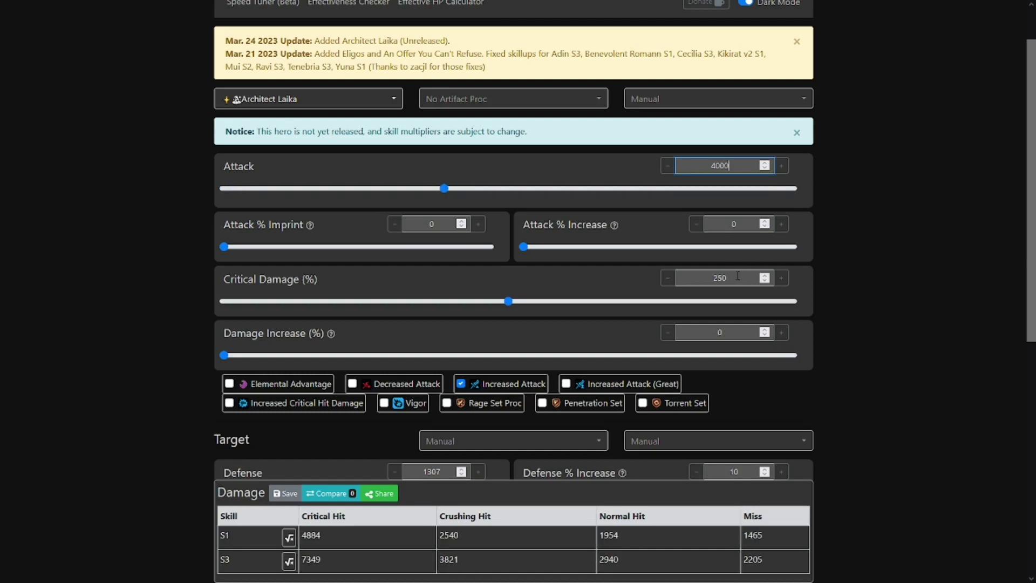
left_click_drag(730, 278, 697, 276)
type("300")
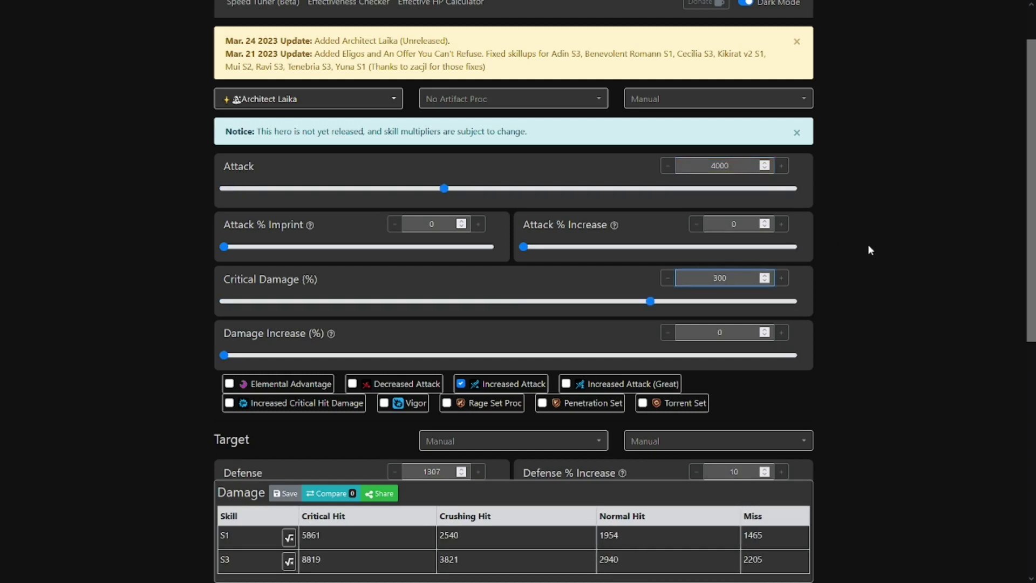
- Enable the attacker's Vigor buff and Torrent Set
scroll(868, 247, "down", 1)
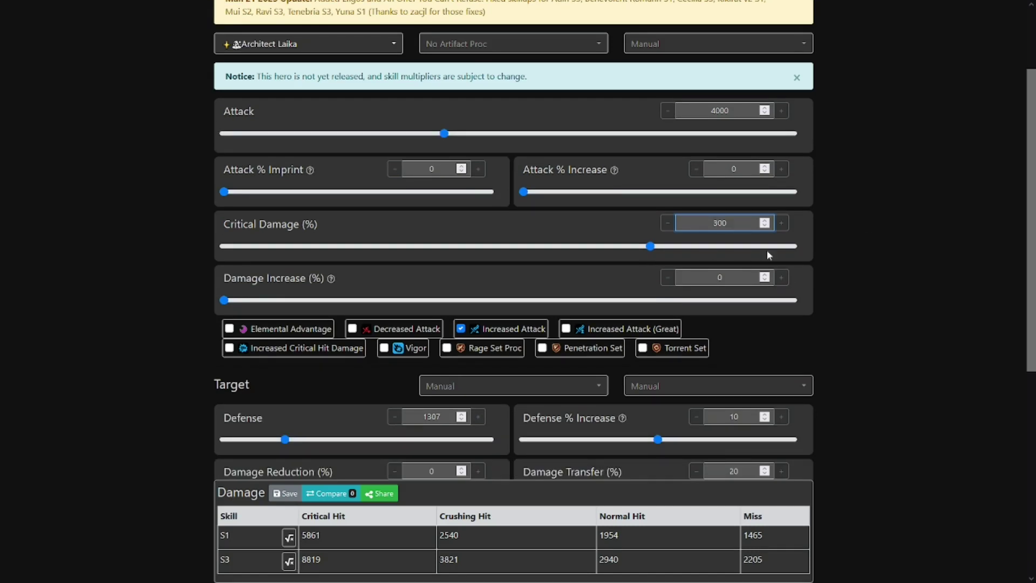
scroll(875, 254, "down", 3)
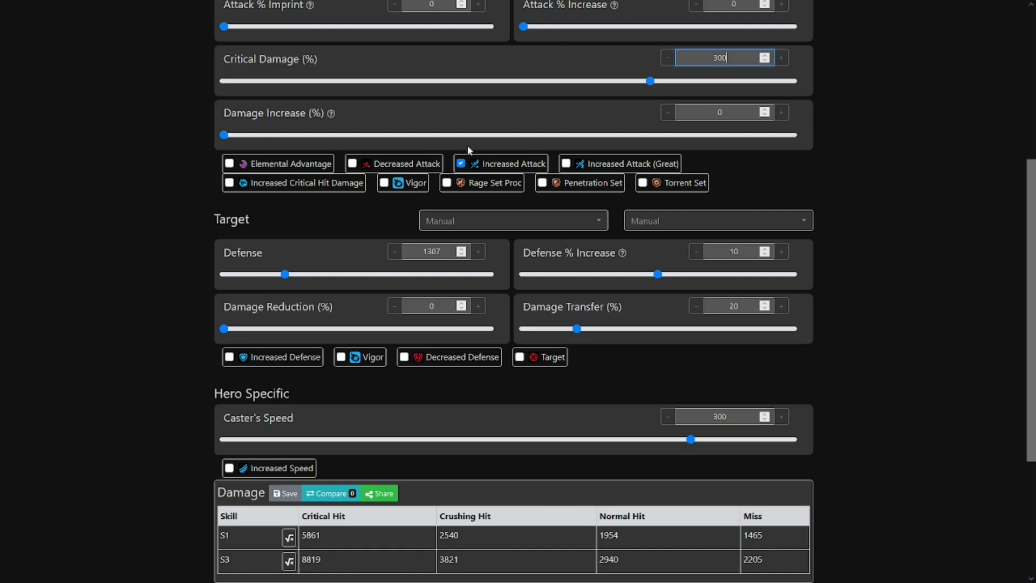
left_click(398, 185)
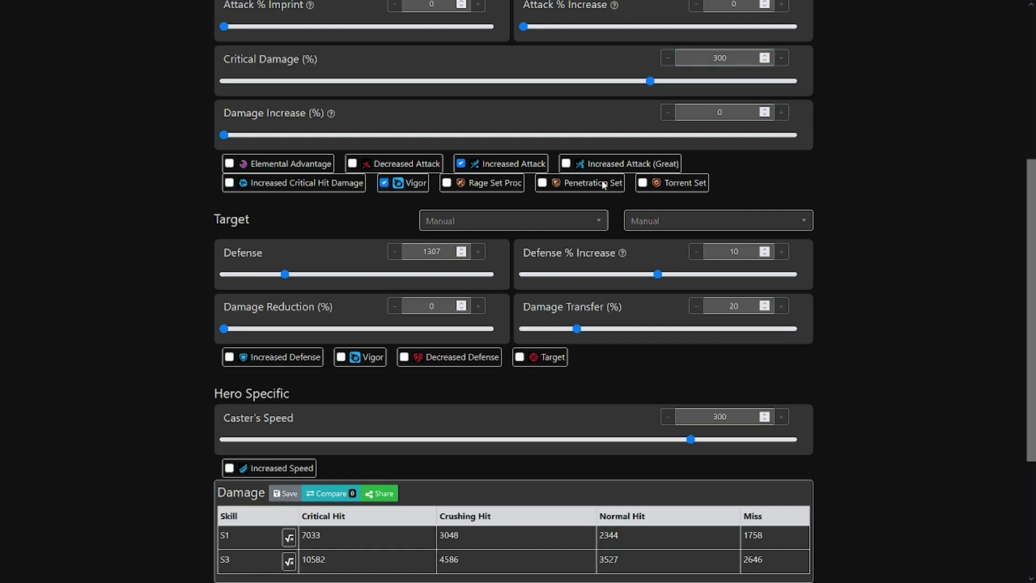
left_click(687, 186)
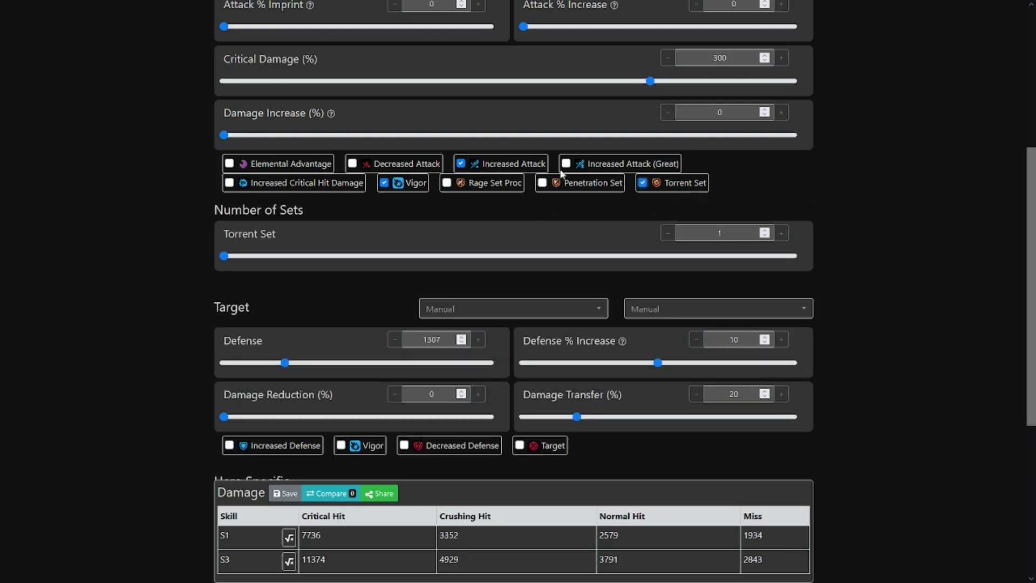
- Choose Aurius (Max) as the target's damage reduction/transfer preset
scroll(864, 244, "down", 2)
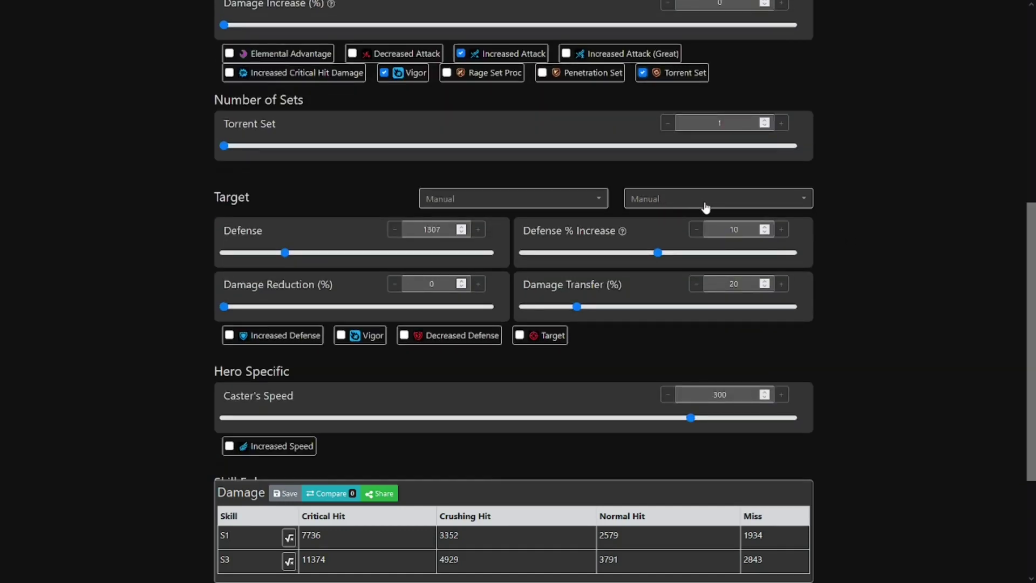
left_click(721, 200)
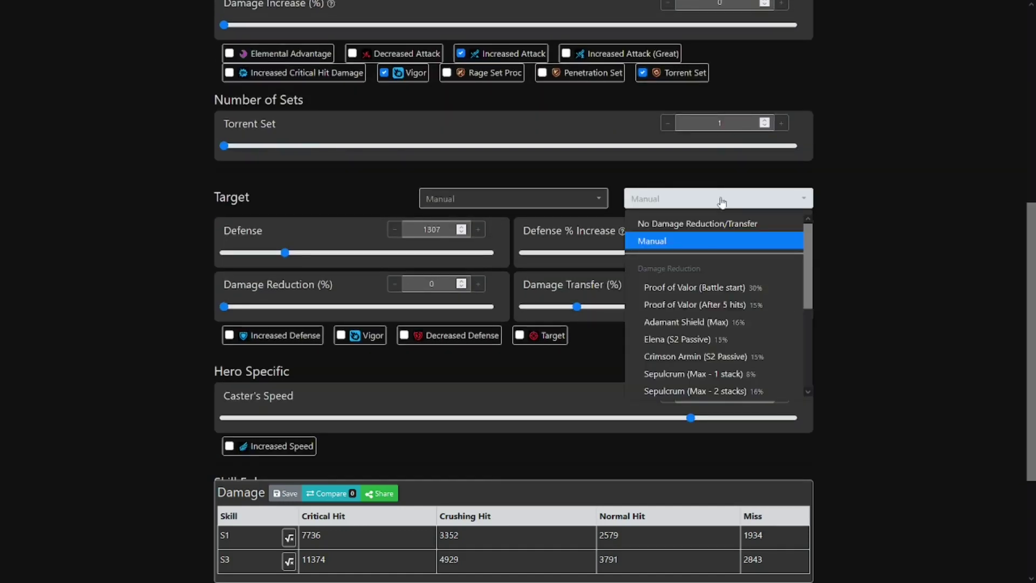
scroll(723, 350, "down", 3)
left_click(718, 354)
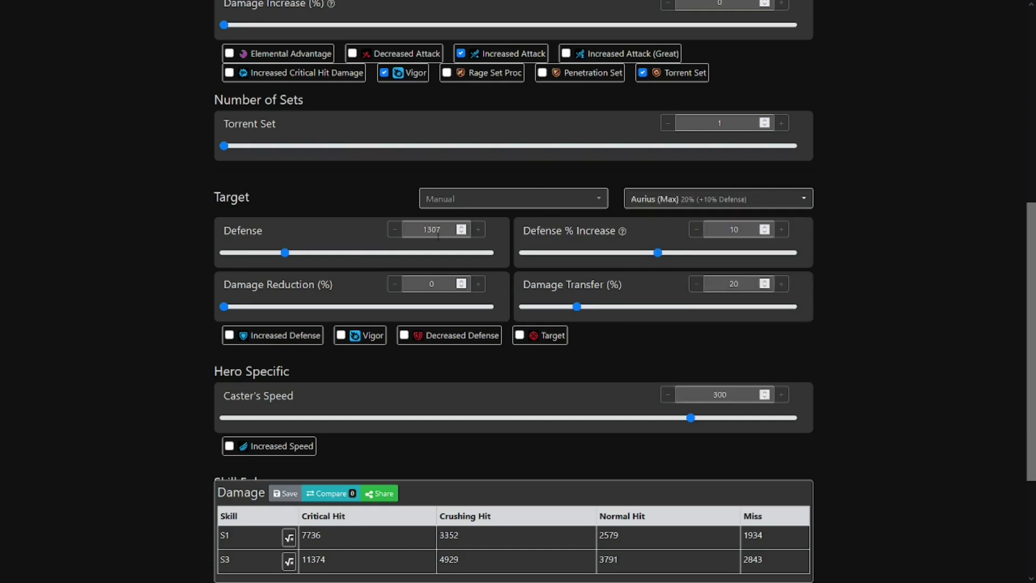
- Set the Caster's Speed to 250 in the hero-specific settings
scroll(607, 274, "down", 1)
left_click(729, 339)
double_click(730, 342)
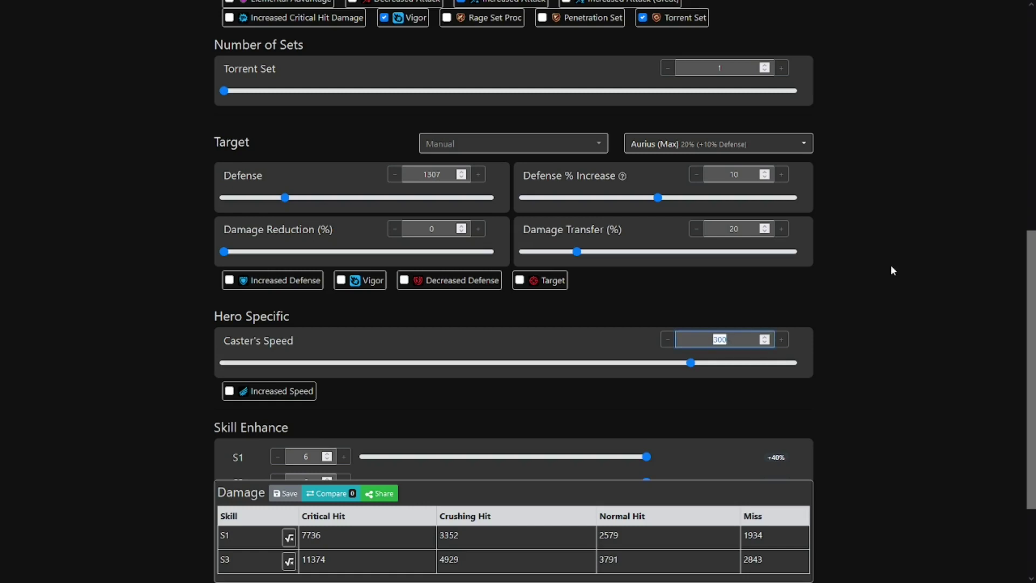
type("250")
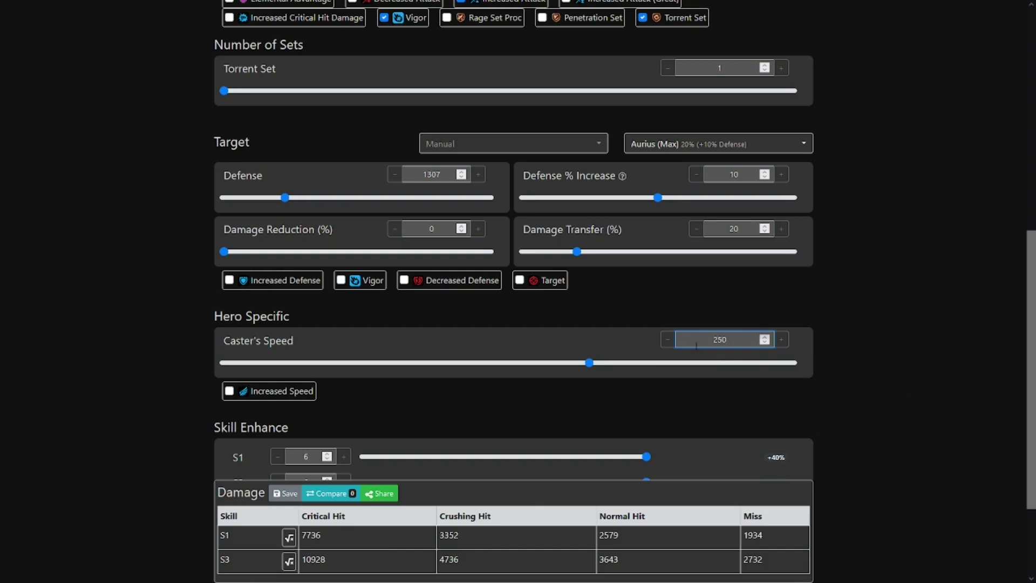
- Review the attacker stats, set options, target, speed and skill enhancement settings alongside the damage table
scroll(929, 331, "up", 8)
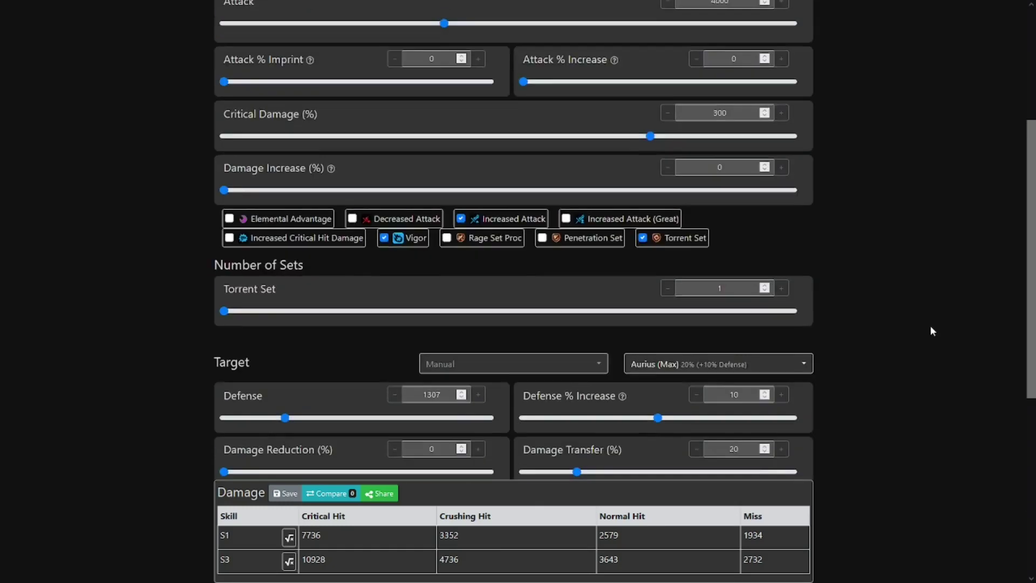
scroll(930, 326, "down", 1)
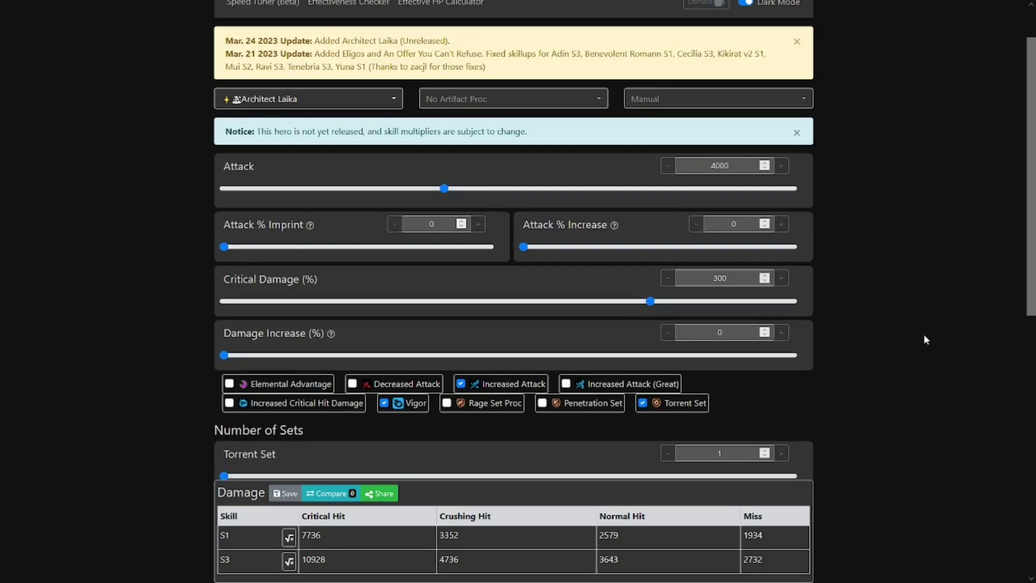
scroll(924, 345, "down", 2)
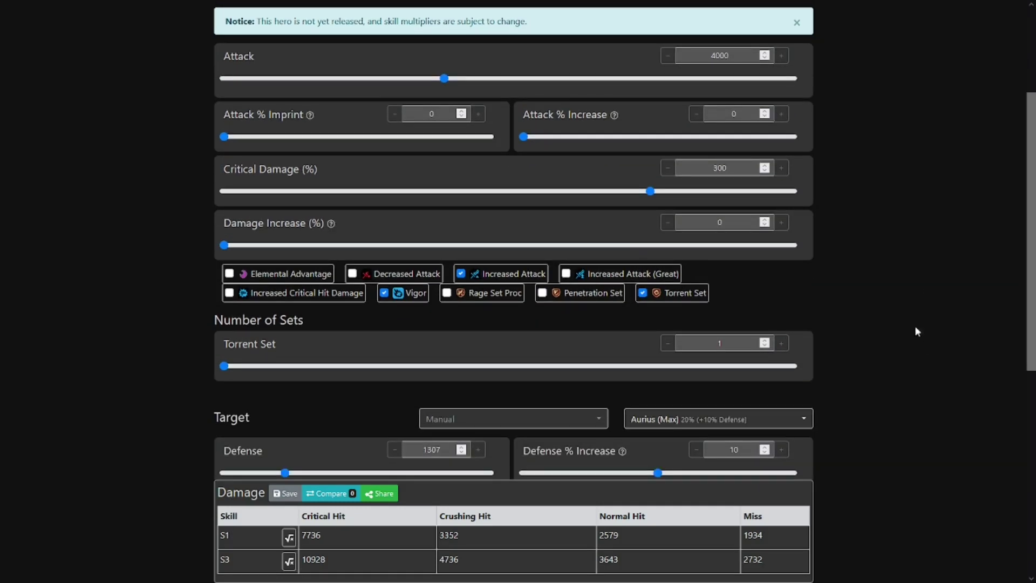
scroll(882, 286, "down", 3)
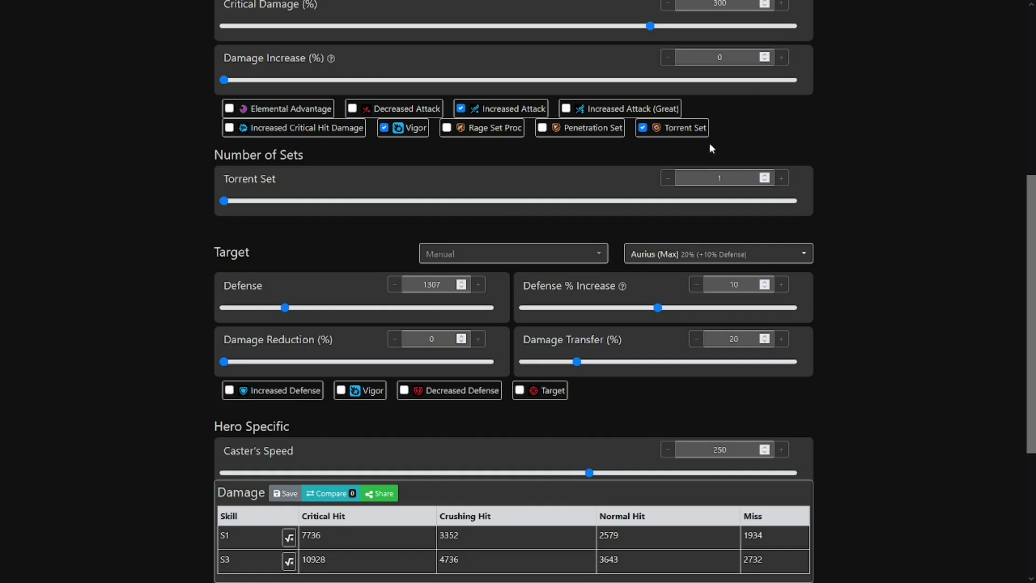
scroll(901, 250, "down", 3)
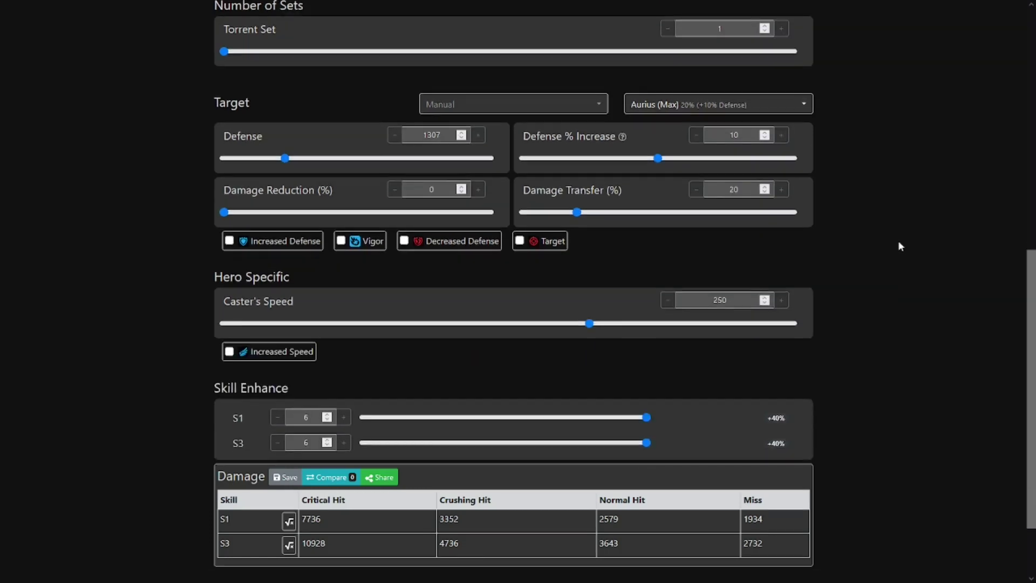
scroll(852, 275, "up", 2)
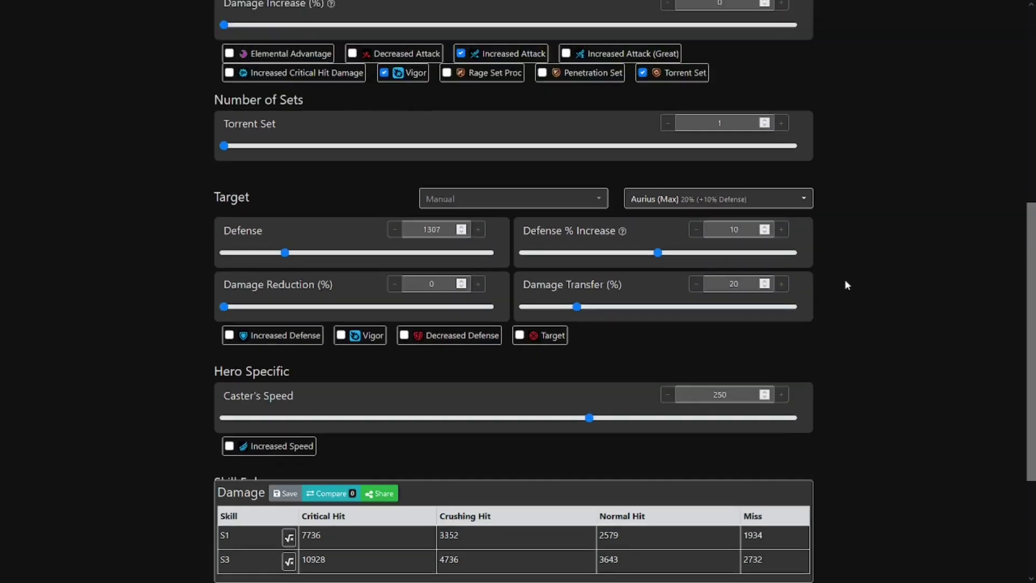
scroll(852, 268, "up", 1)
scroll(870, 291, "down", 1)
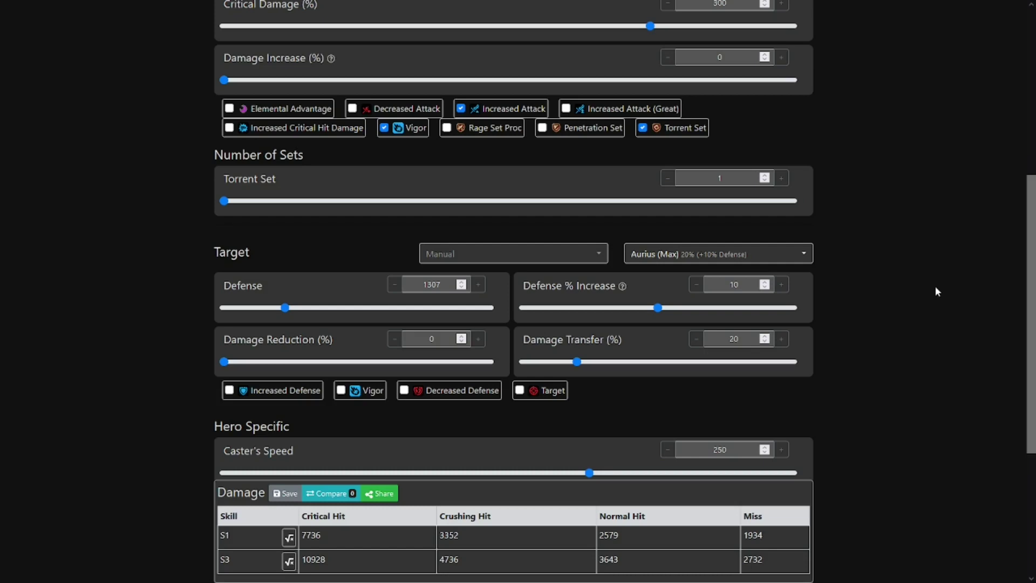
- Apply the Target debuff to the enemy to examine the Torrent build's damage, and remove it again
left_click(534, 390)
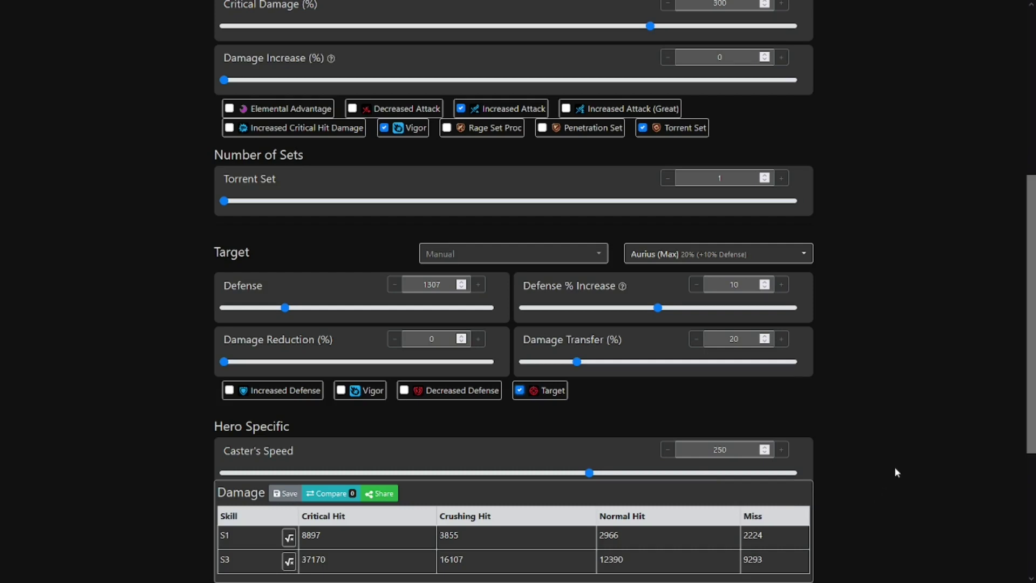
left_click(518, 391)
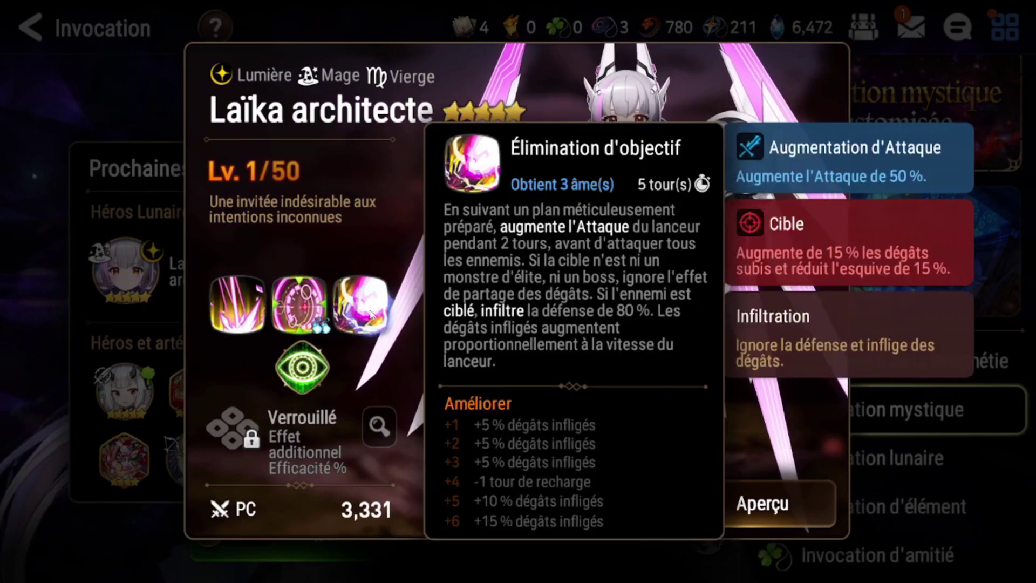
- Switch to the Epic Seven game and show the Élimination d'objectif skill description of Laïka architecte
left_click(371, 314)
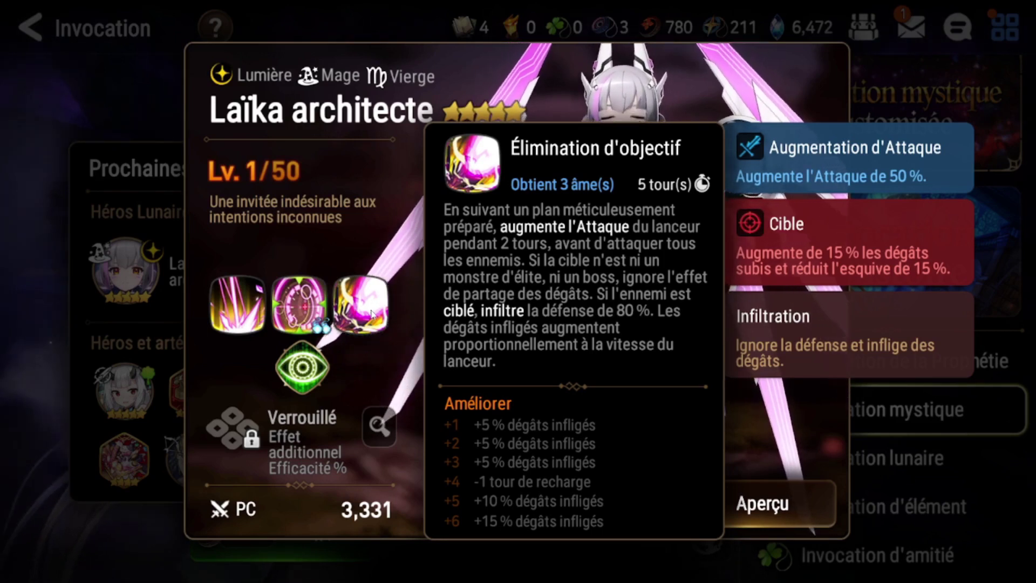
- Examine the Plan tactique and Suppression de paramètre skill descriptions of Laïka architecte
left_click(304, 309)
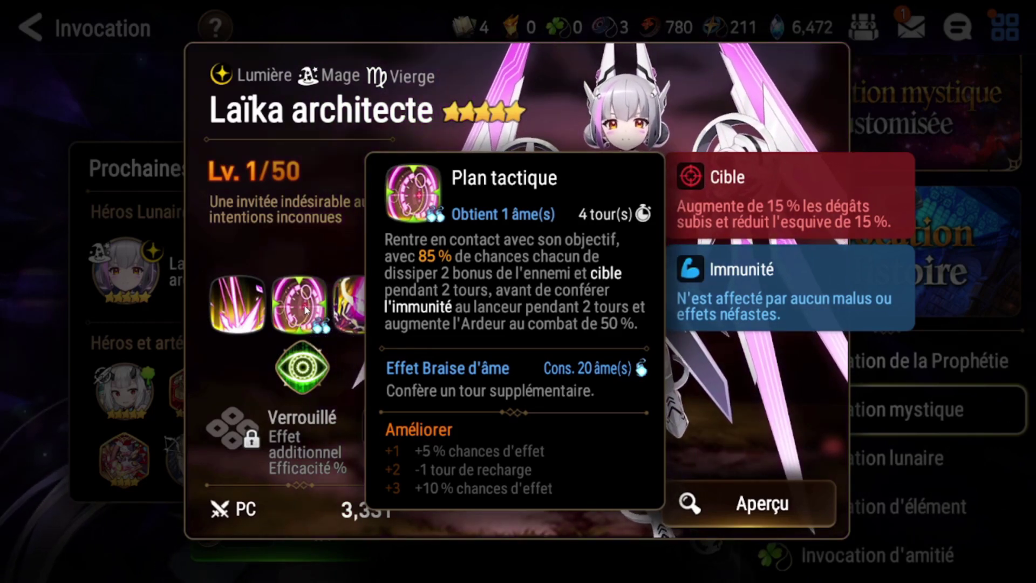
left_click(228, 313)
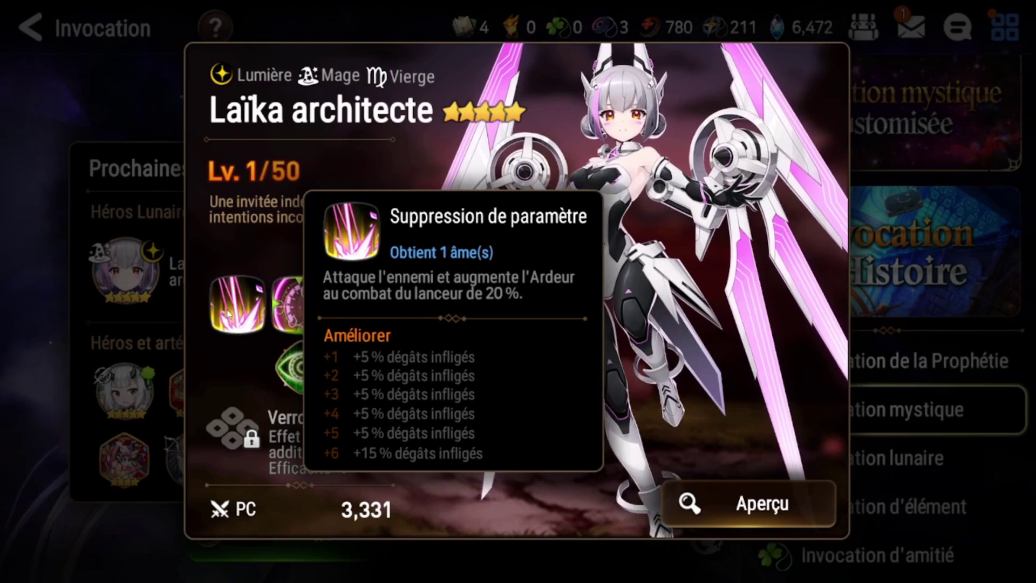
left_click(346, 435)
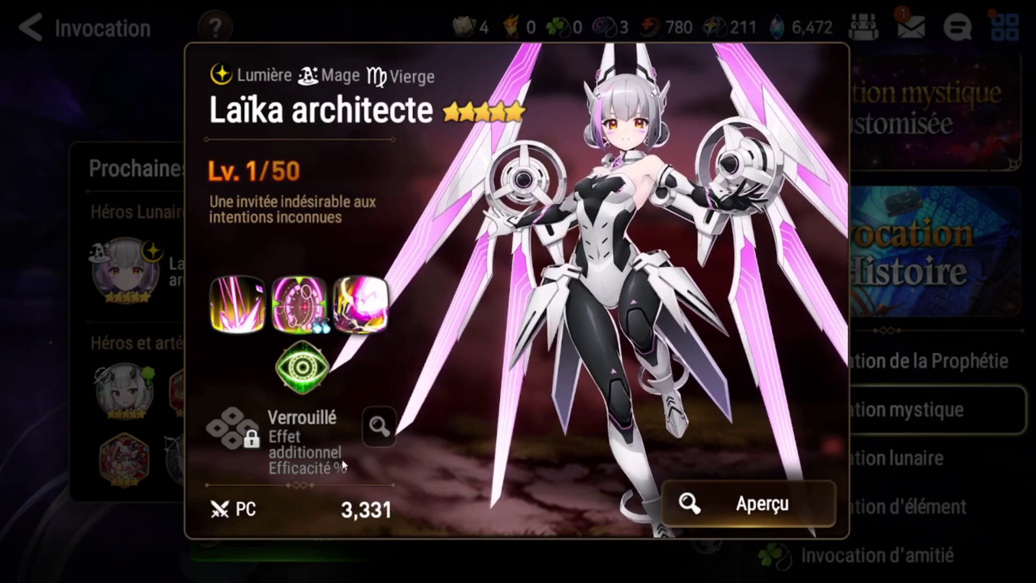
- Examine the hero's Dévotion bonuses for Libération and Focalisation through the highest grades, and return to the hero card
left_click(366, 429)
left_click_drag(423, 424, 416, 342)
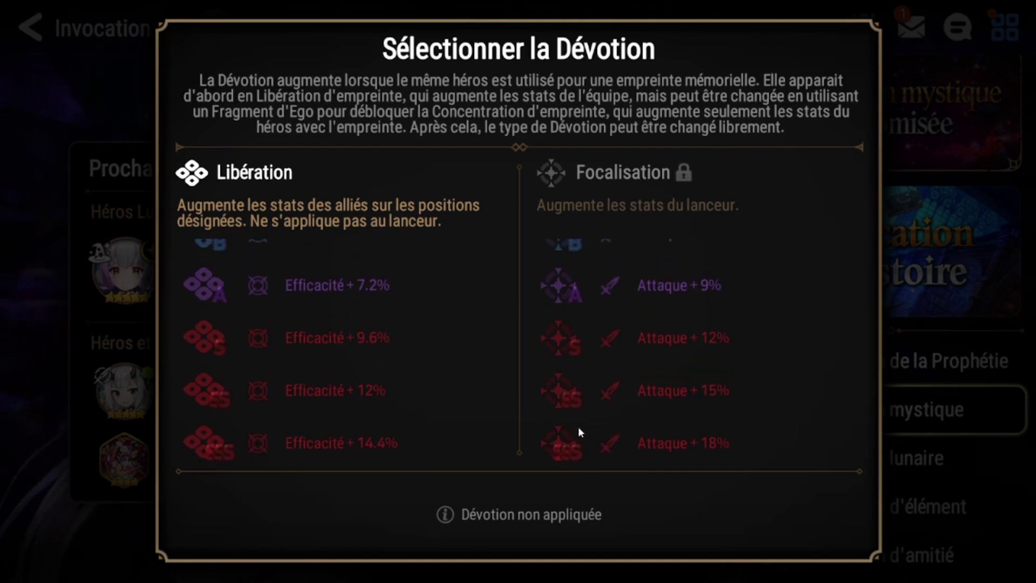
left_click(99, 355)
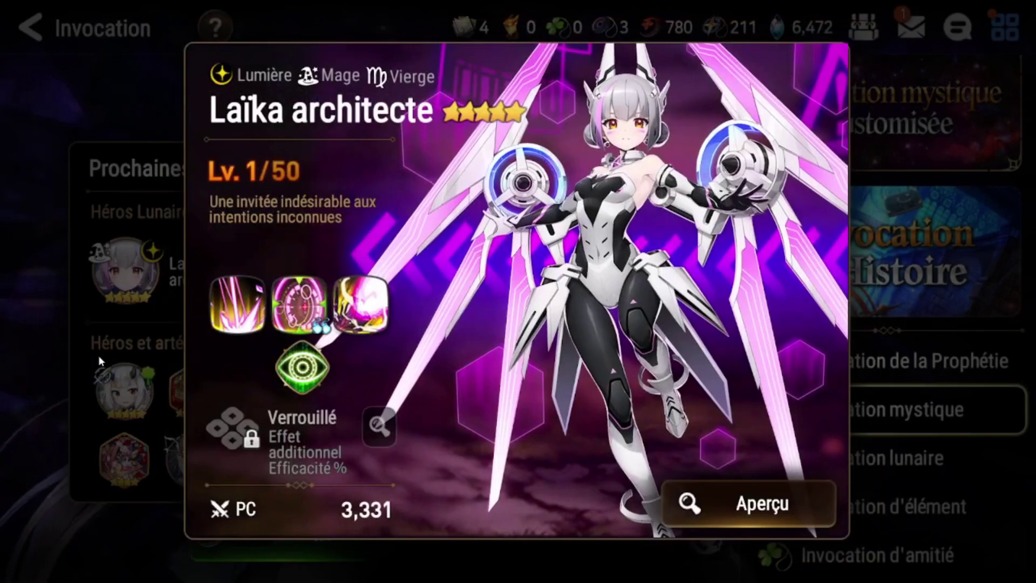
- Try to open the hero's preview, and examine the Critère absolu speciality description
left_click(733, 504)
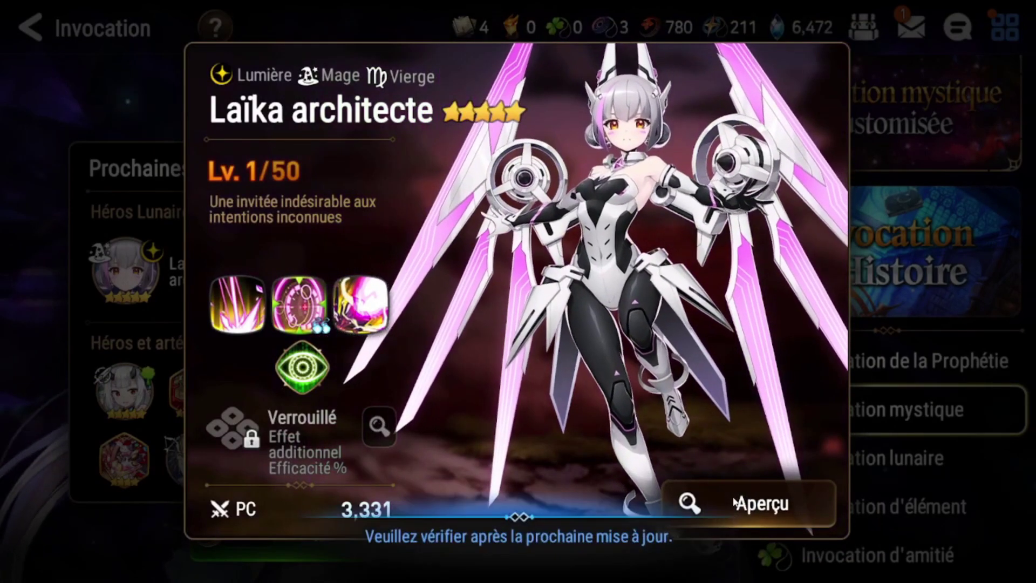
left_click(734, 503)
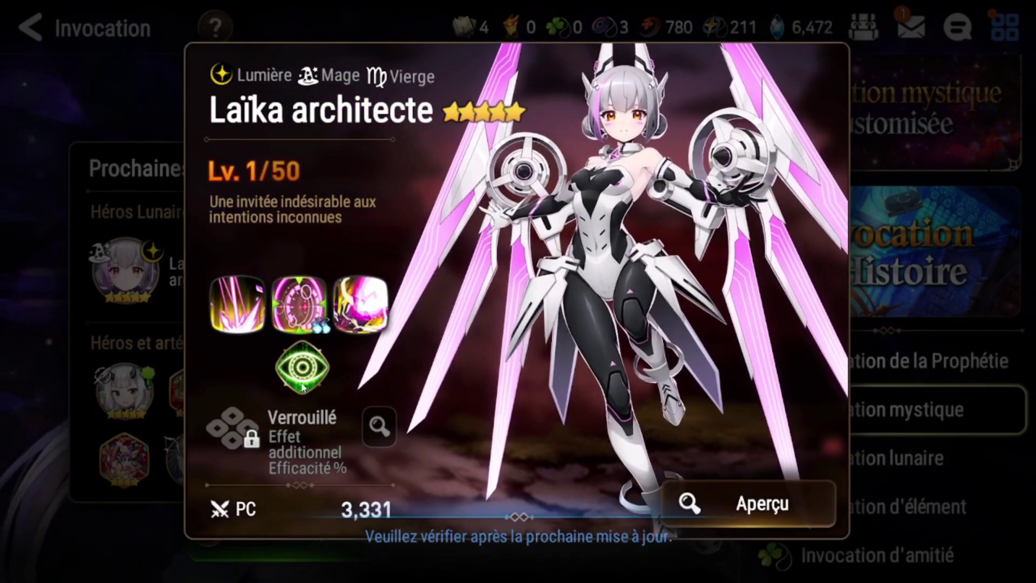
left_click(303, 385)
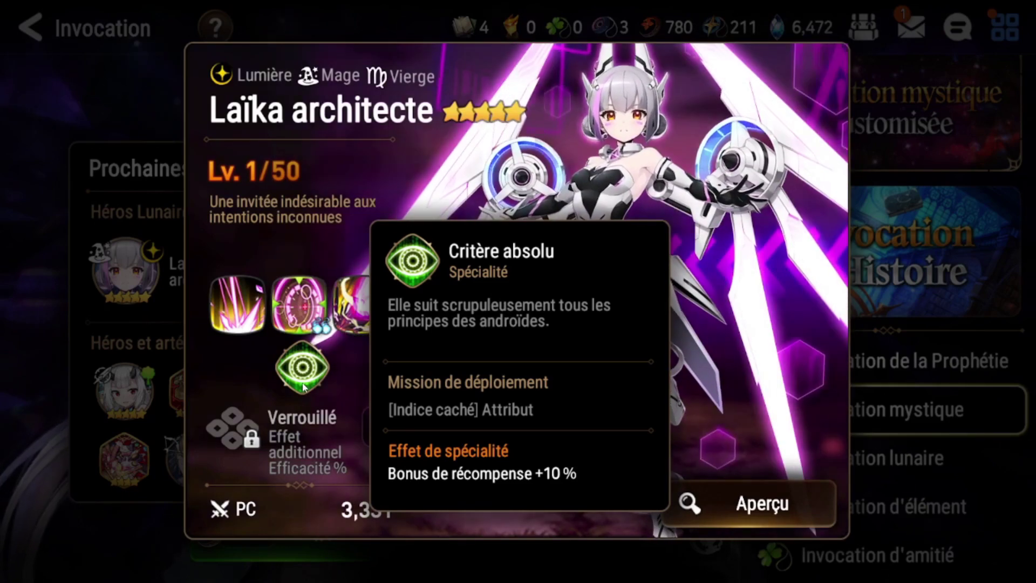
left_click(959, 357)
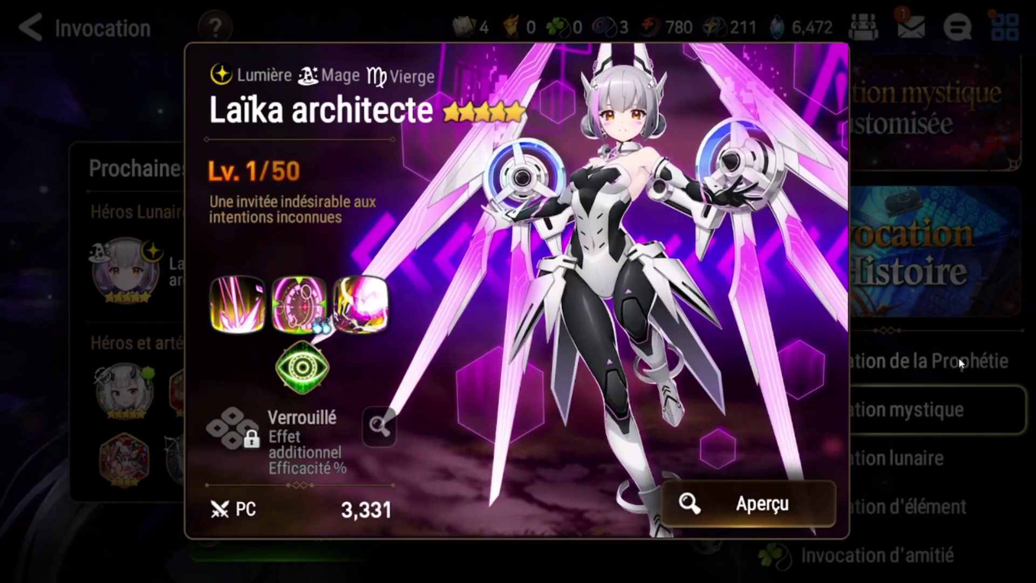